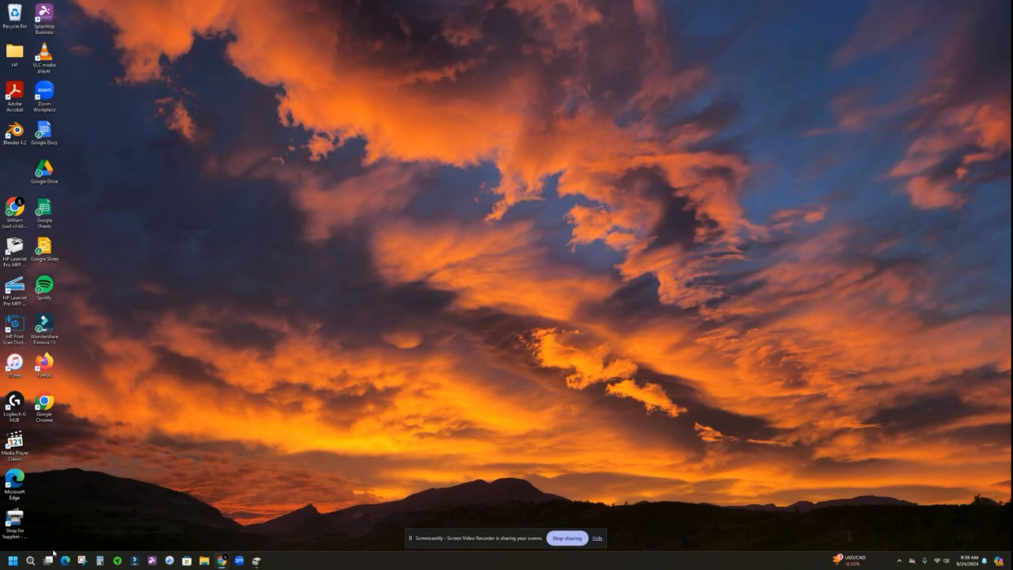
- Open Computer Management, view the disk layout under Disk Management in an enlarged window, and close it
right_click(13, 561)
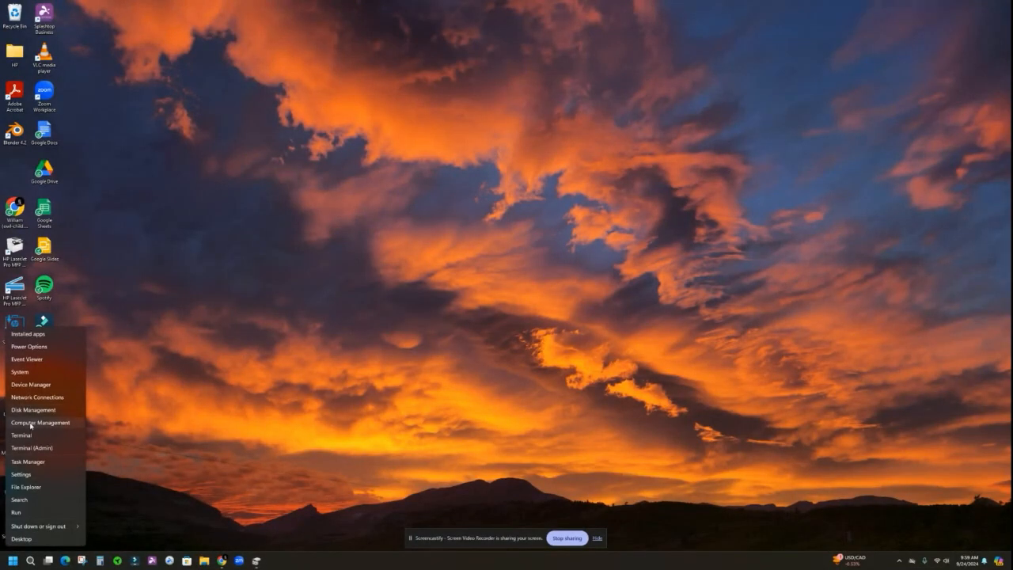
click(12, 561)
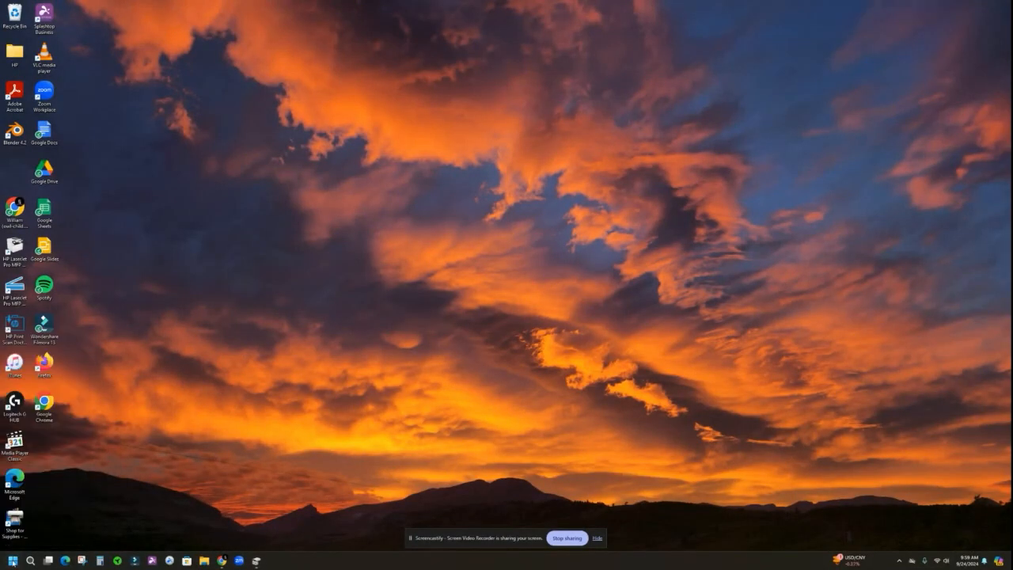
click(12, 560)
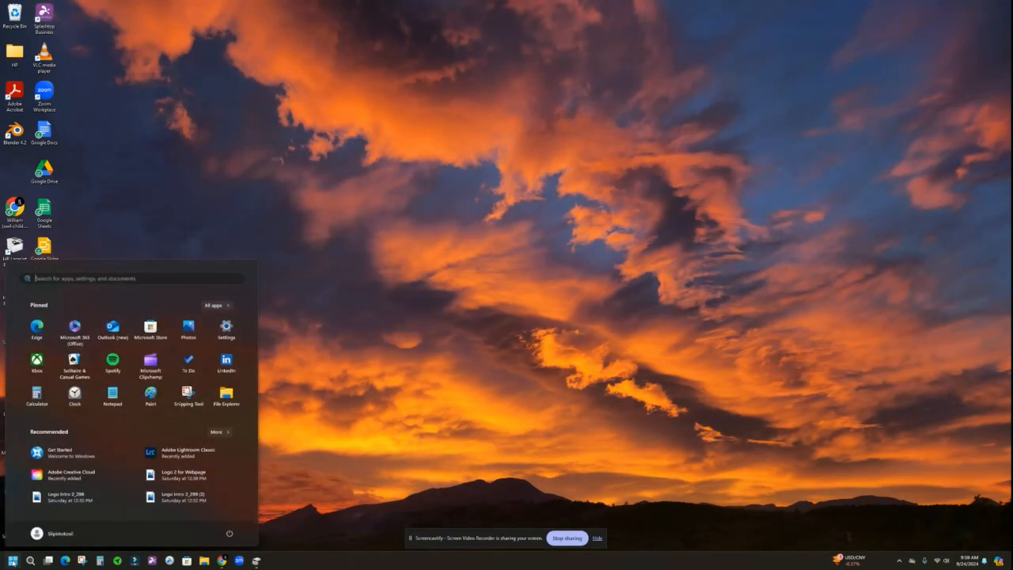
text(computer)
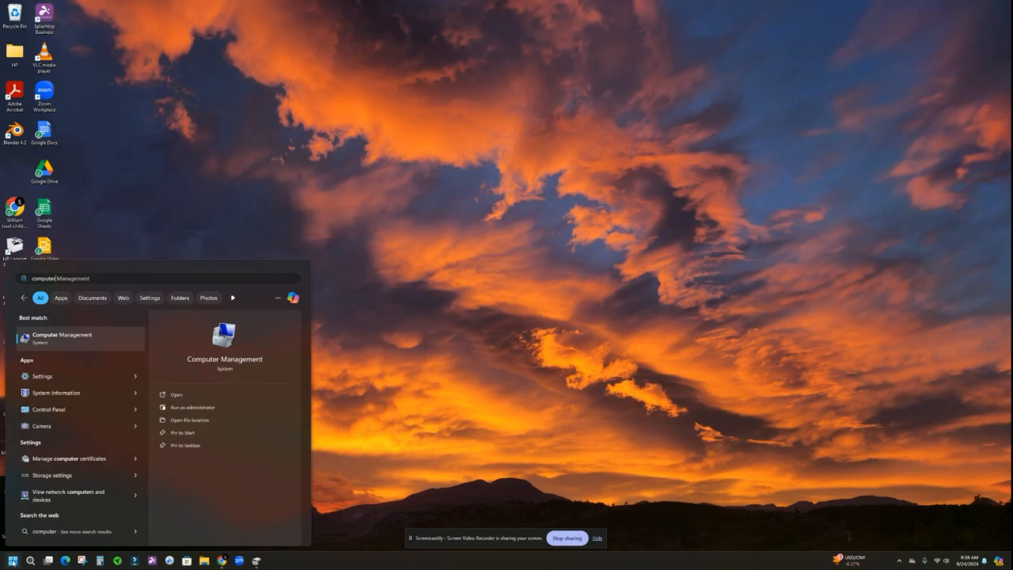
click(176, 395)
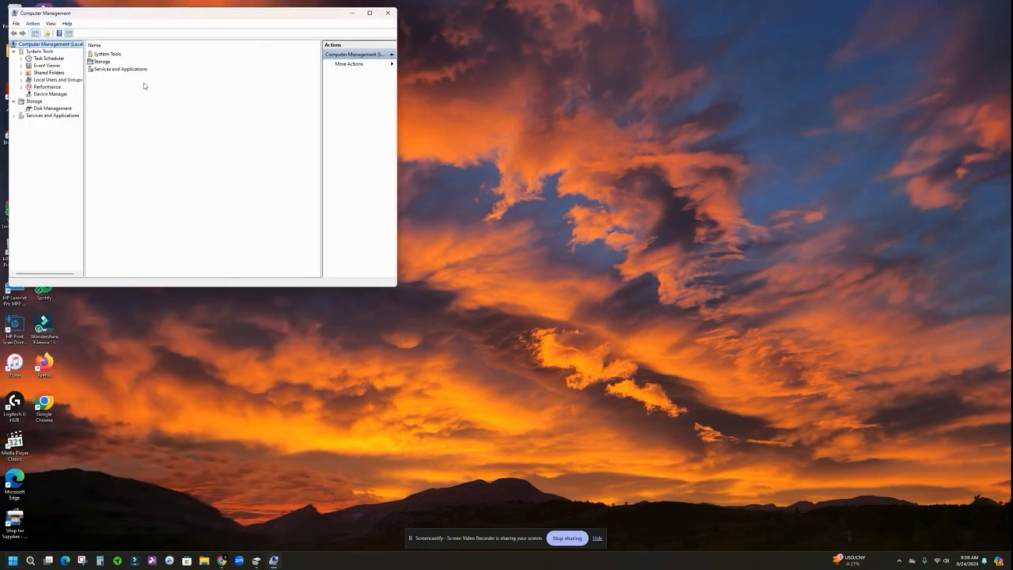
click(38, 107)
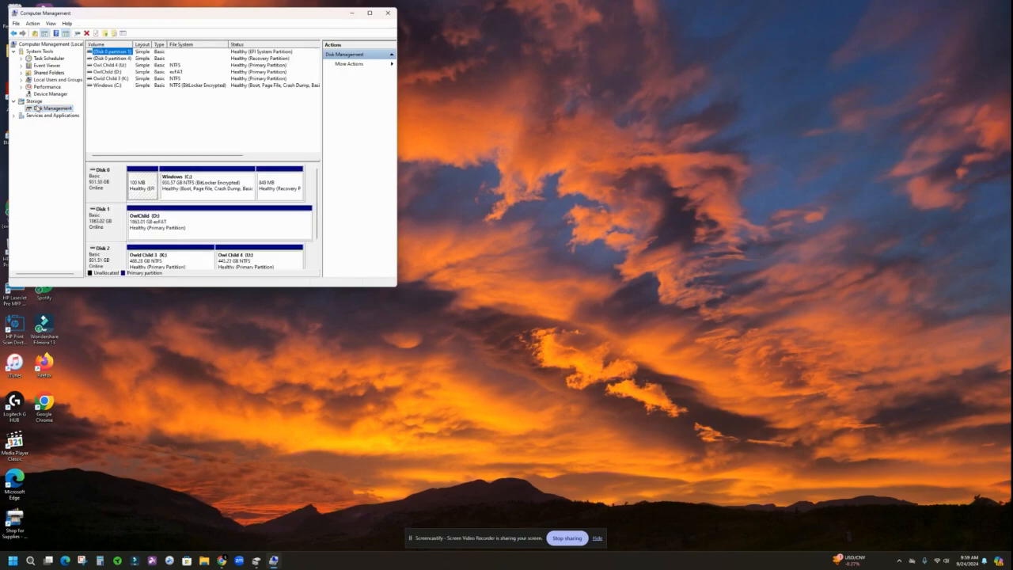
drag(397, 286, 725, 408)
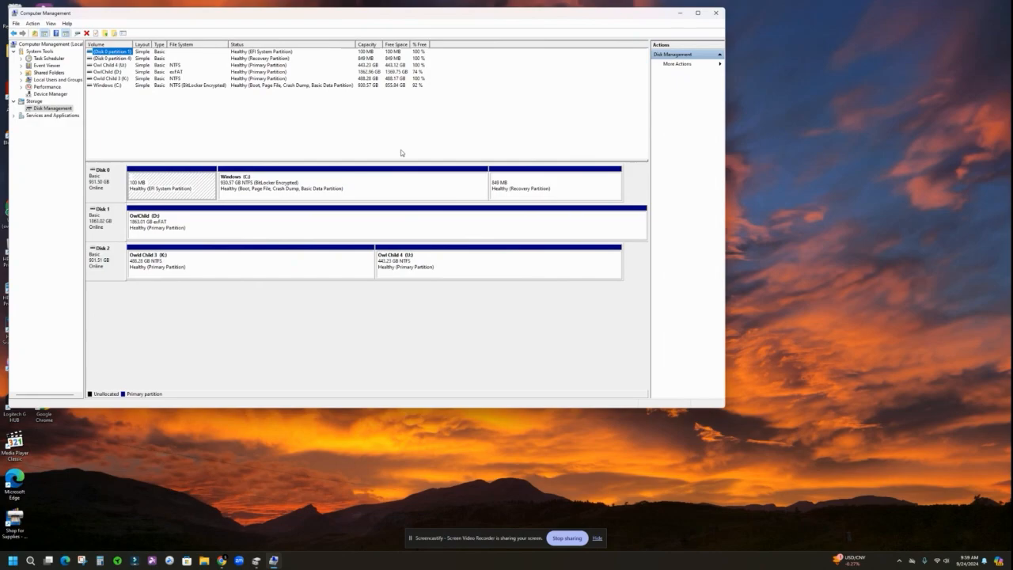
click(719, 14)
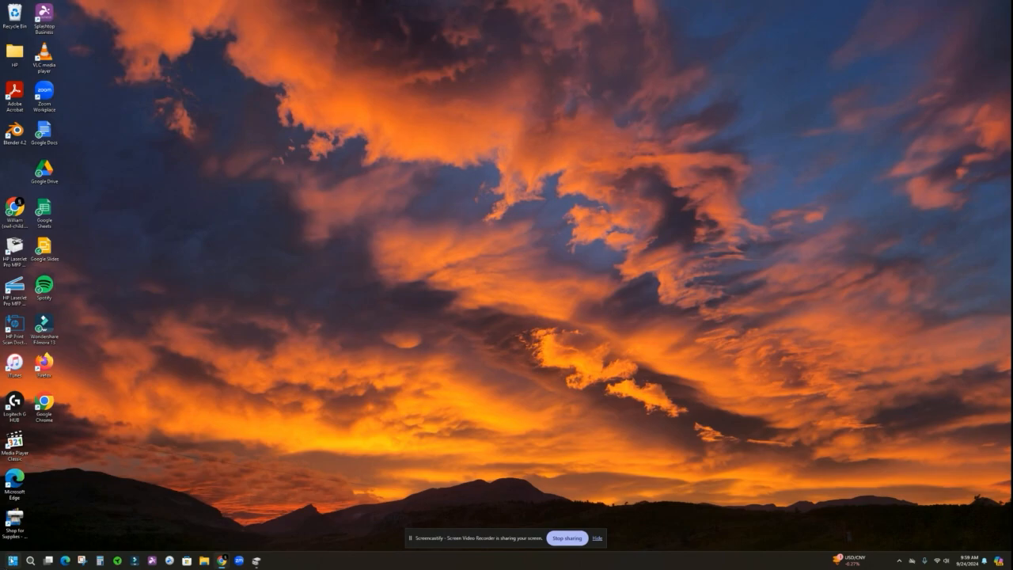
- Bring up the standalone Disk Management window
right_click(11, 562)
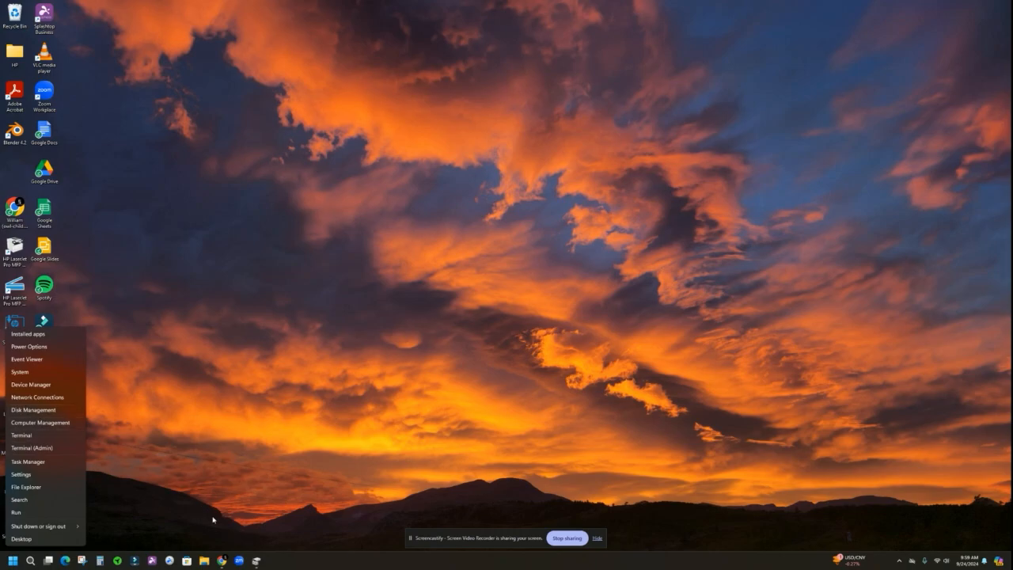
click(259, 564)
click(259, 564)
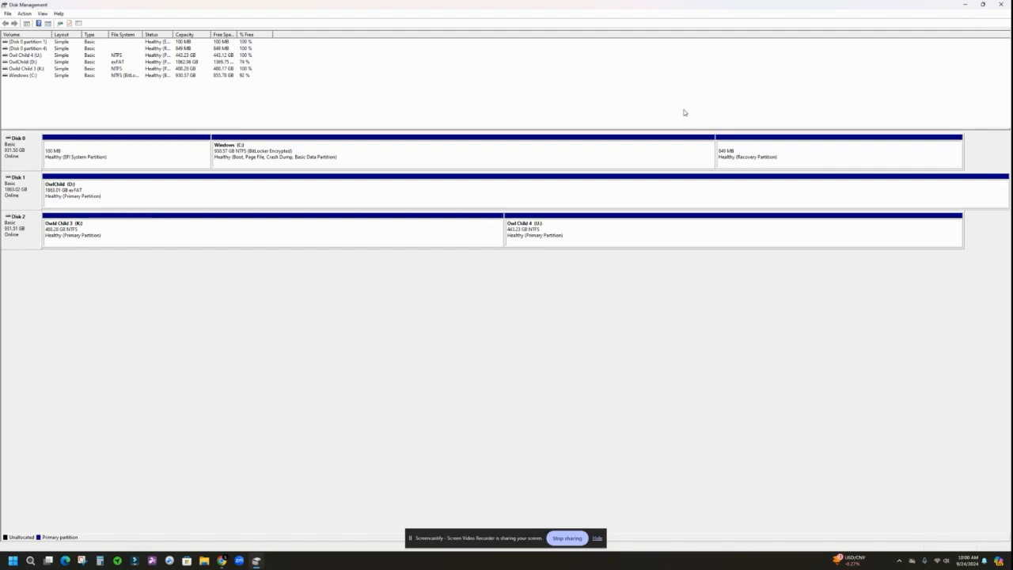
- Examine the recovery partition on Disk 0 and compare the two partitions on Disk 2, K: and U:
click(741, 158)
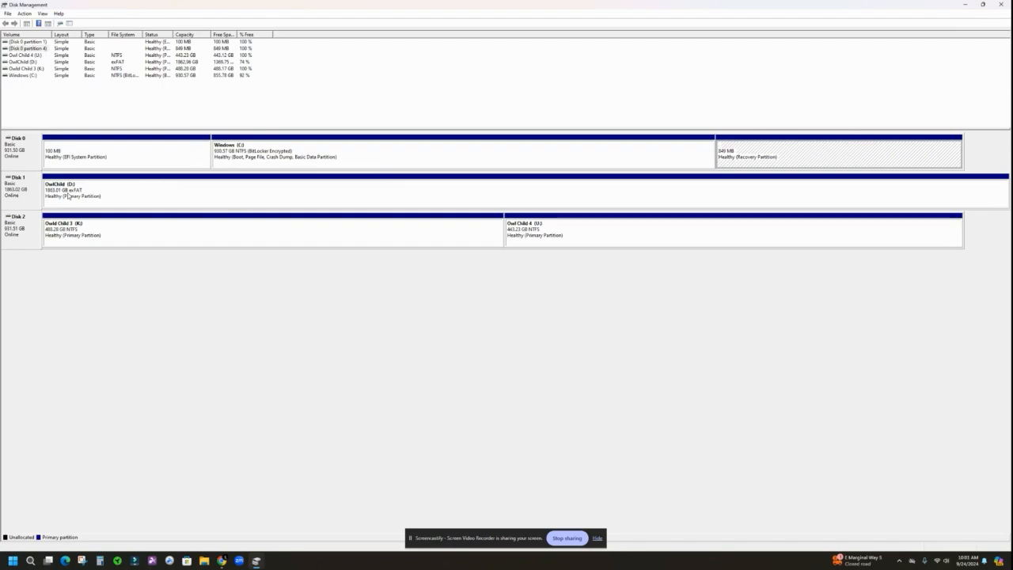
click(293, 243)
click(550, 238)
click(364, 242)
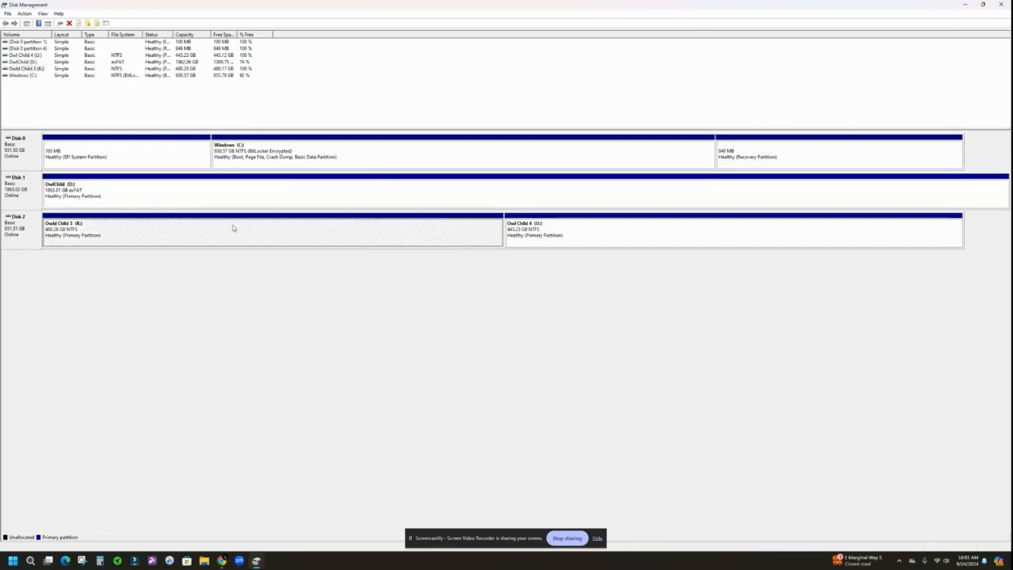
click(546, 237)
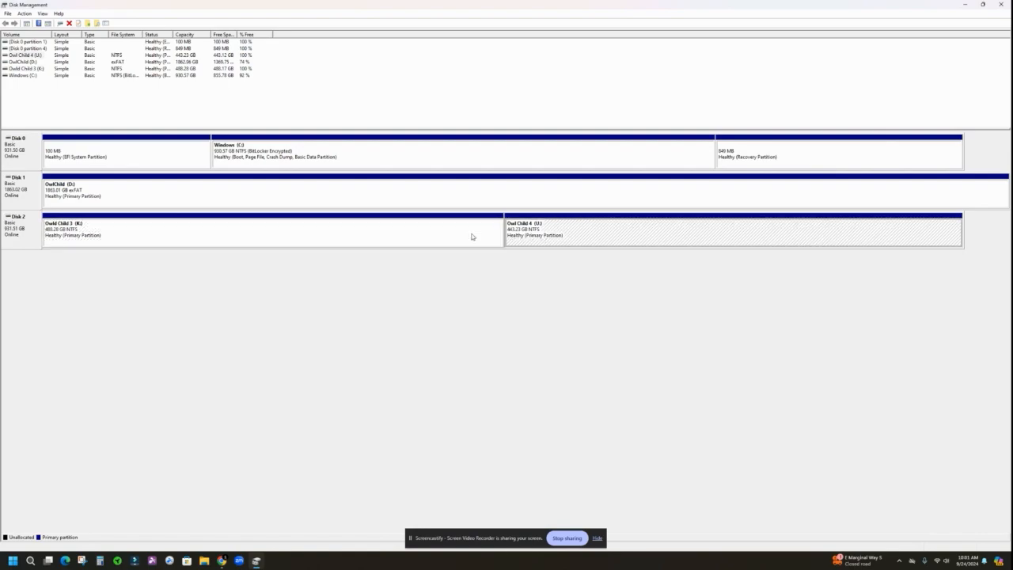
click(376, 237)
click(637, 244)
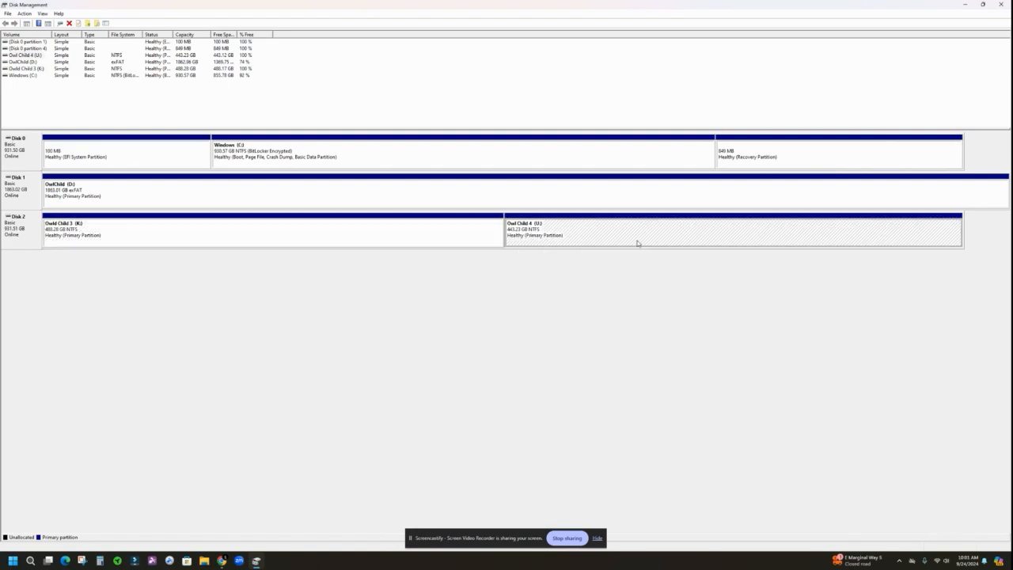
click(357, 243)
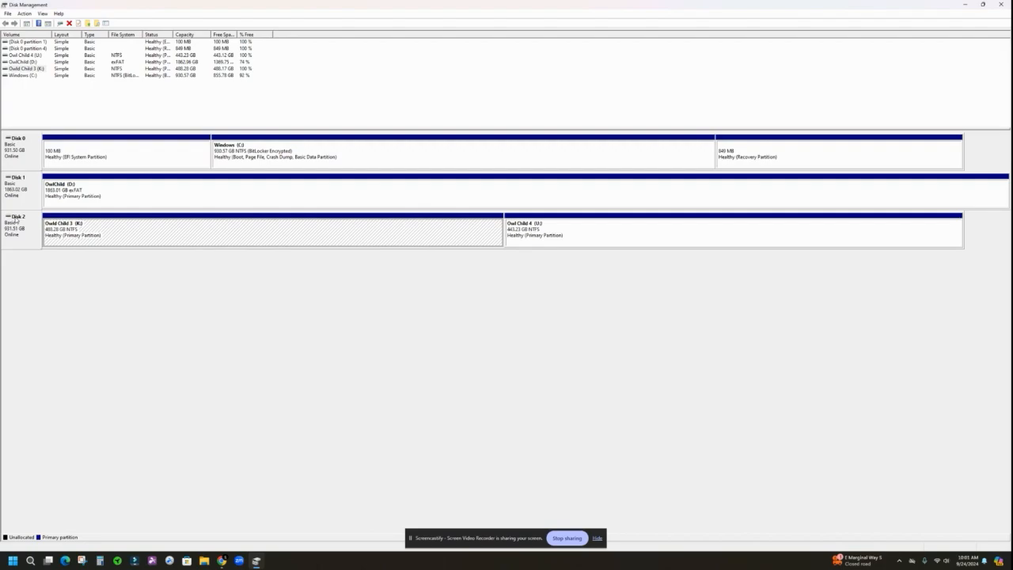
- Delete the Owld Child 3 (K:) volume on Disk 2 and accept the loss of its data
right_click(73, 233)
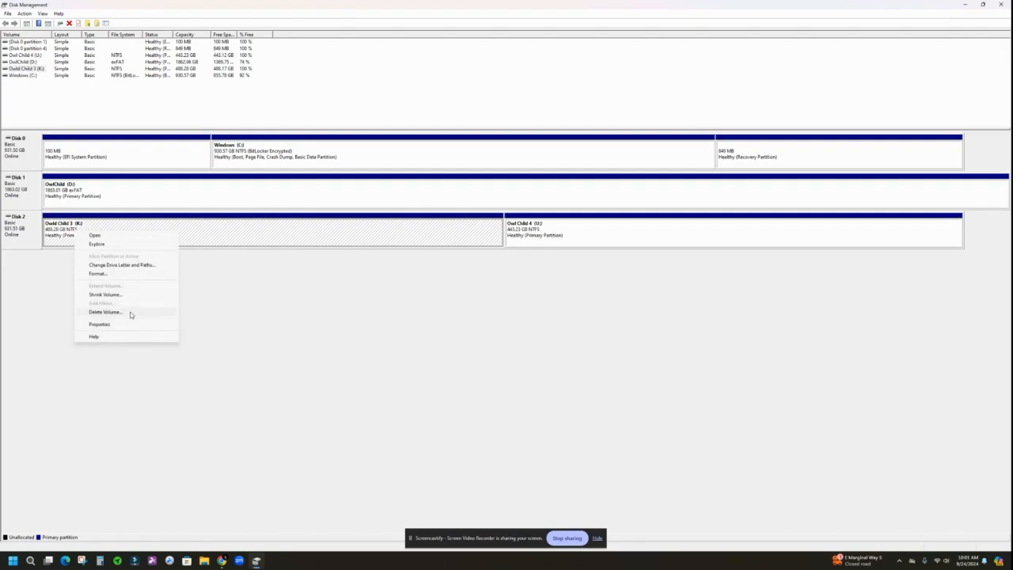
click(106, 312)
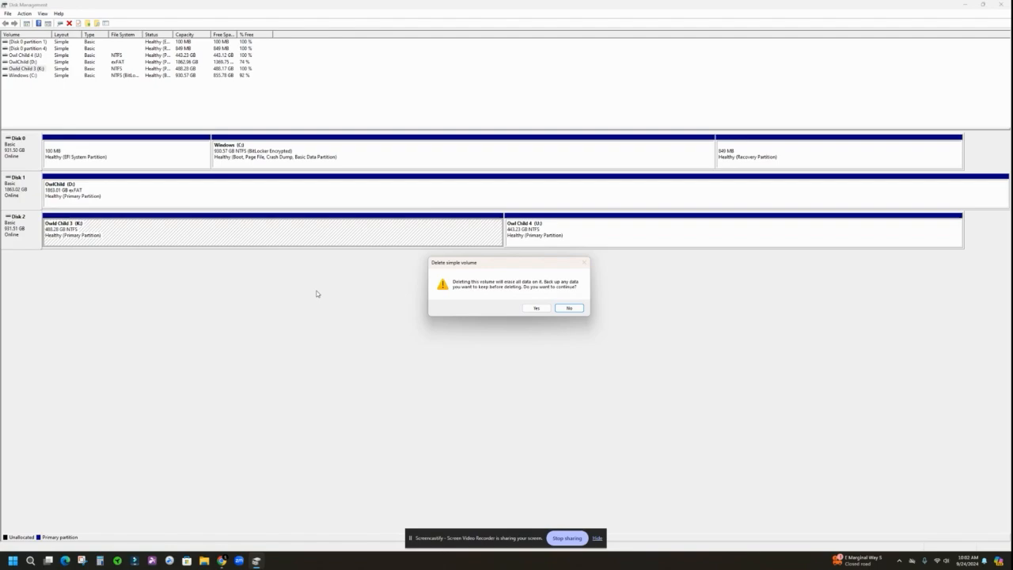
click(536, 309)
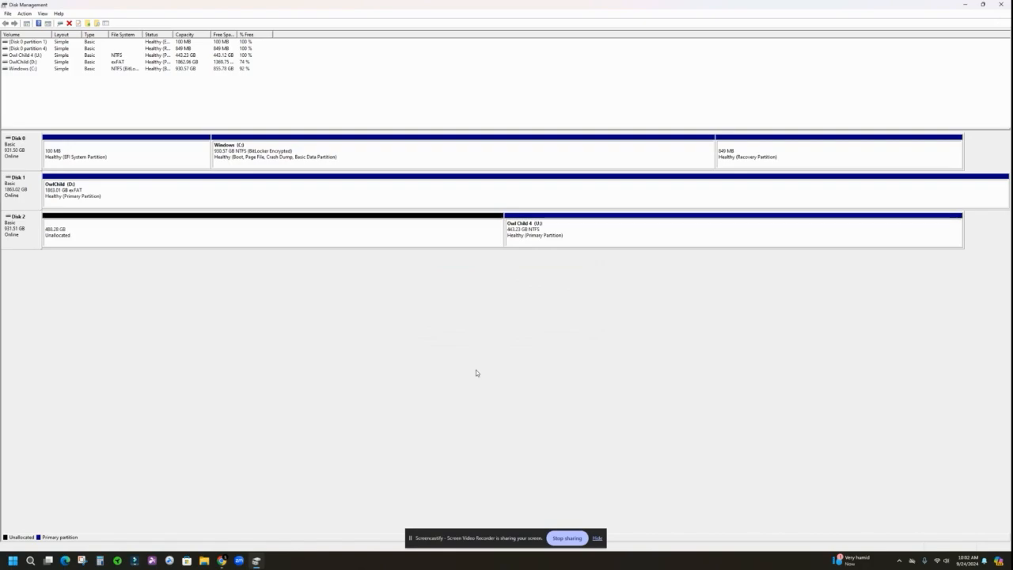
- Delete the Owl Child 4 (U:) volume on Disk 2 and accept the loss of its data
right_click(577, 242)
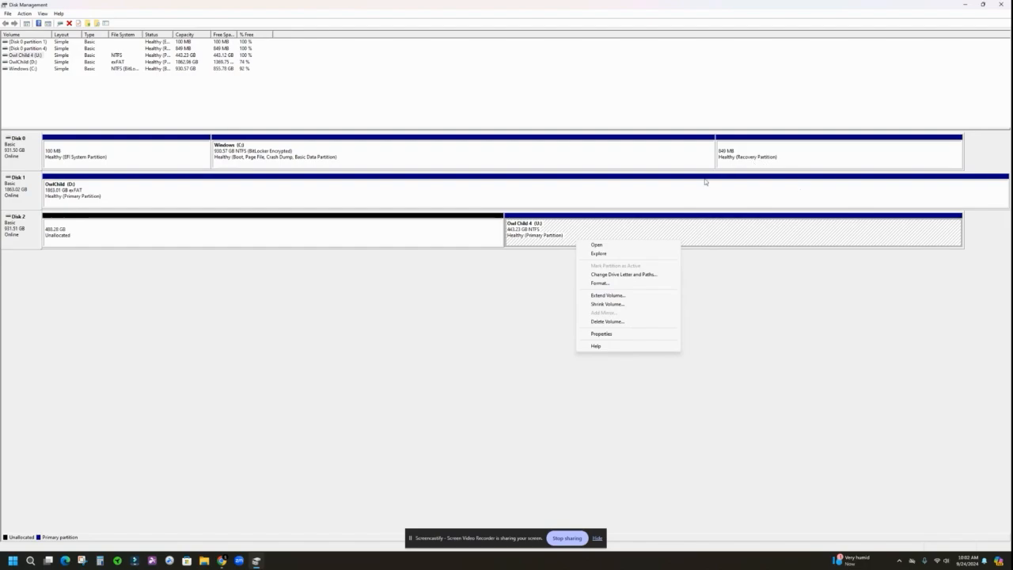
click(609, 322)
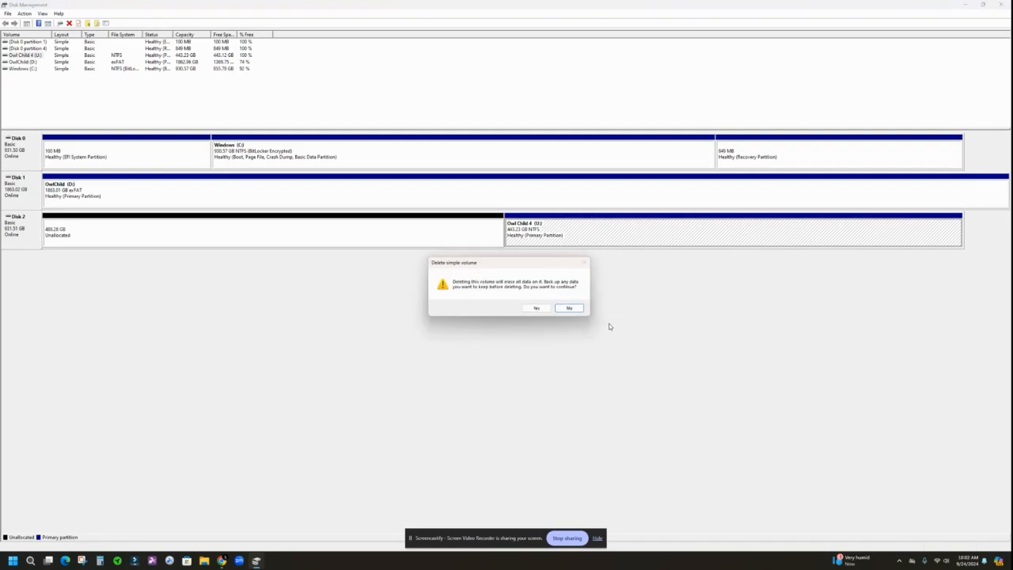
click(535, 307)
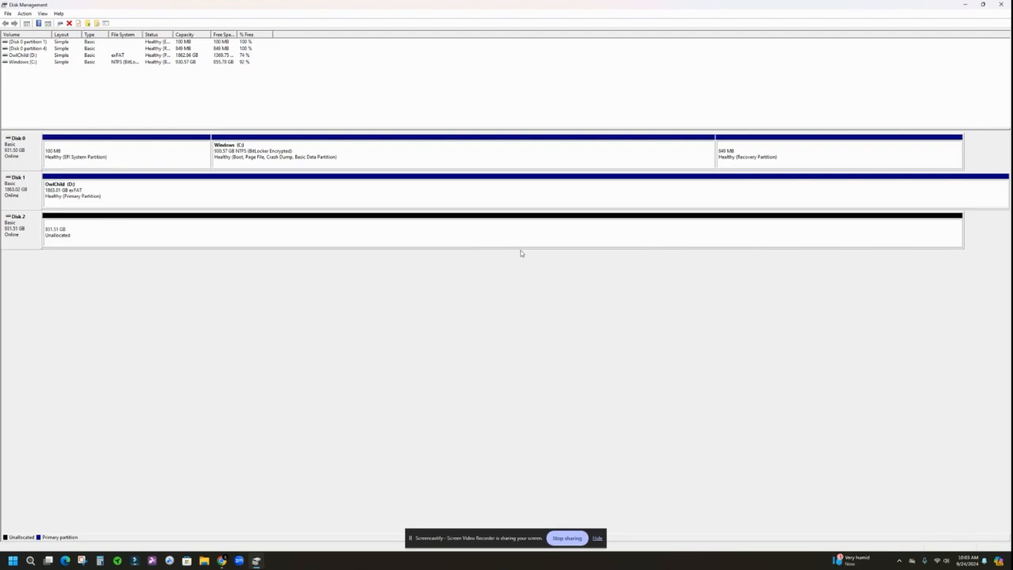
- Check which actions are available for the recovery partition on Disk 0
click(745, 159)
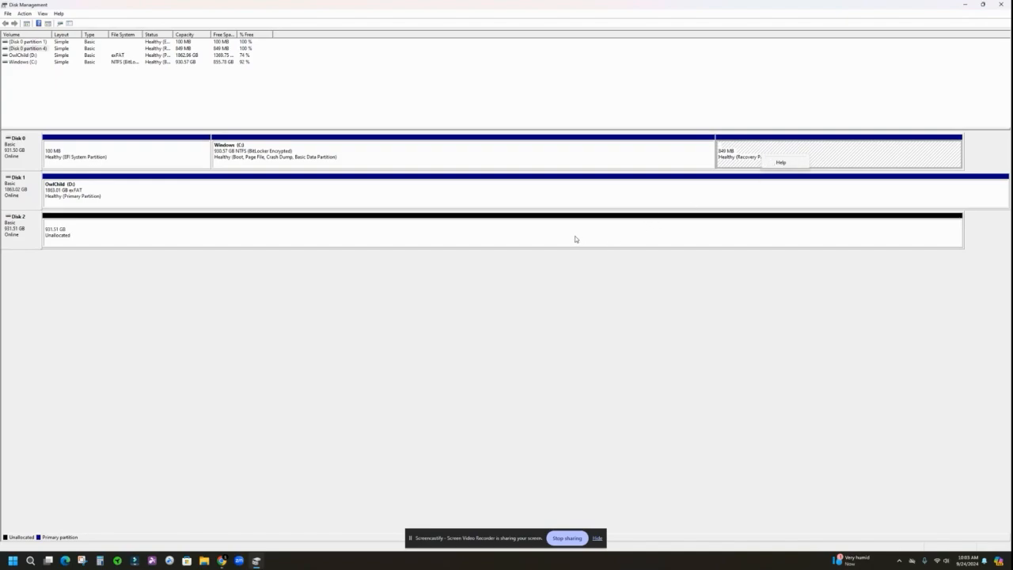
click(742, 163)
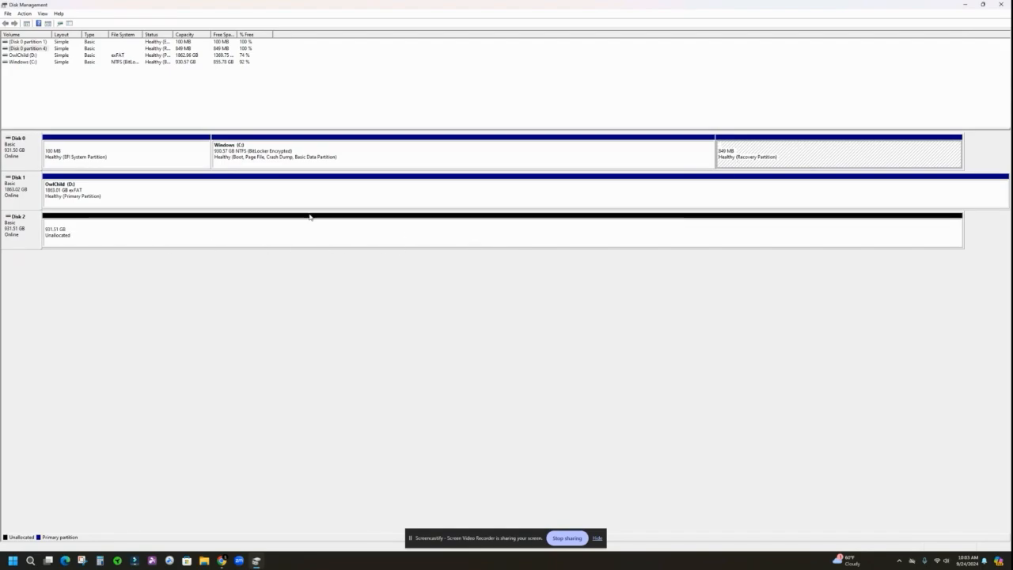
- Start a new simple volume in Disk 2's unallocated space and set its size to 476867 MB
click(412, 243)
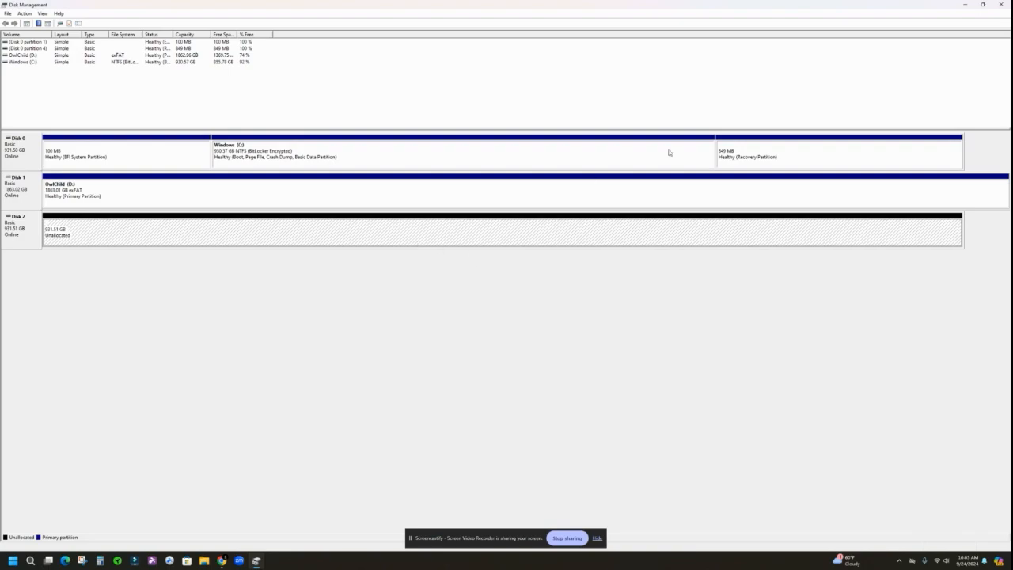
right_click(349, 232)
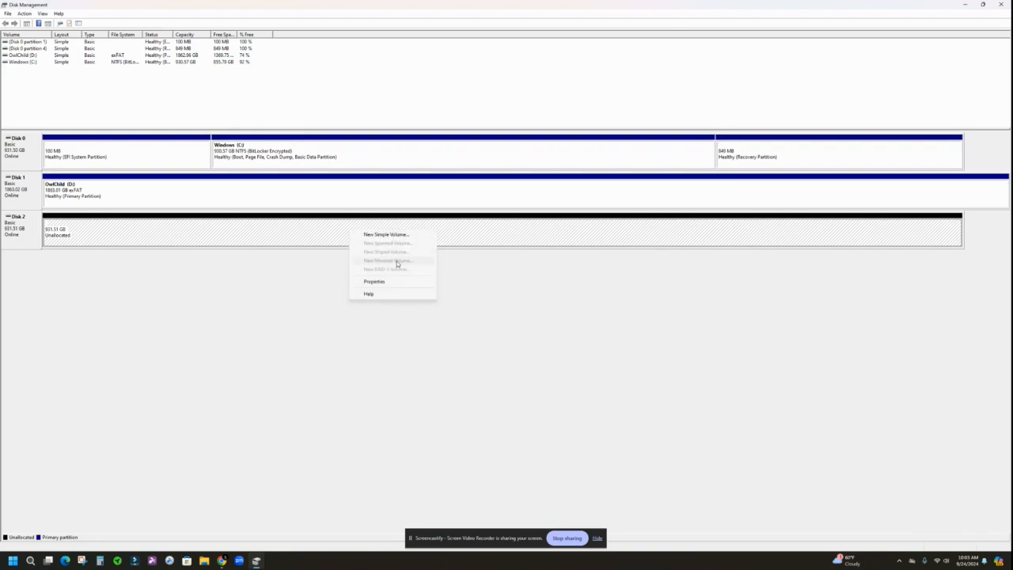
click(398, 235)
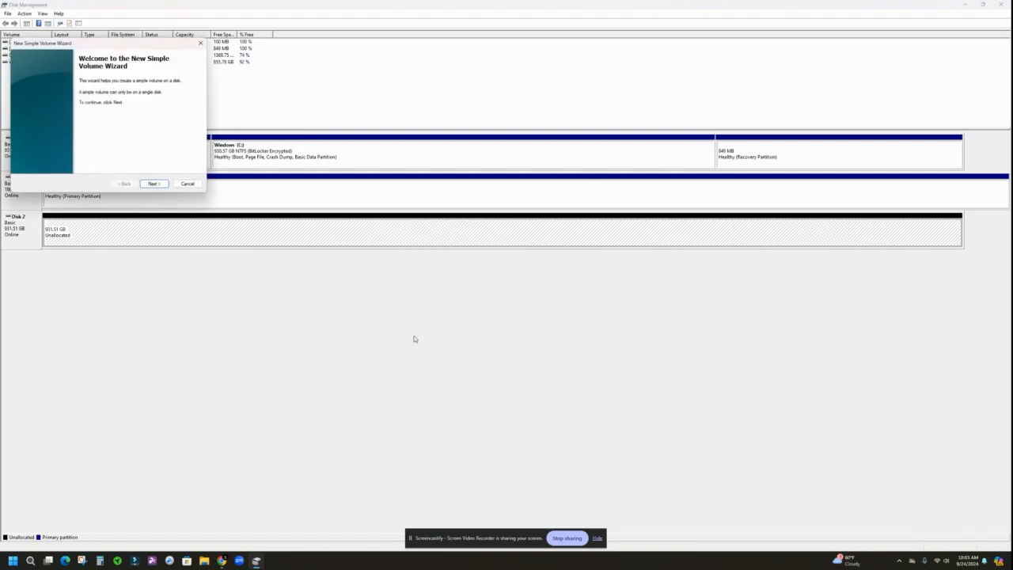
click(155, 184)
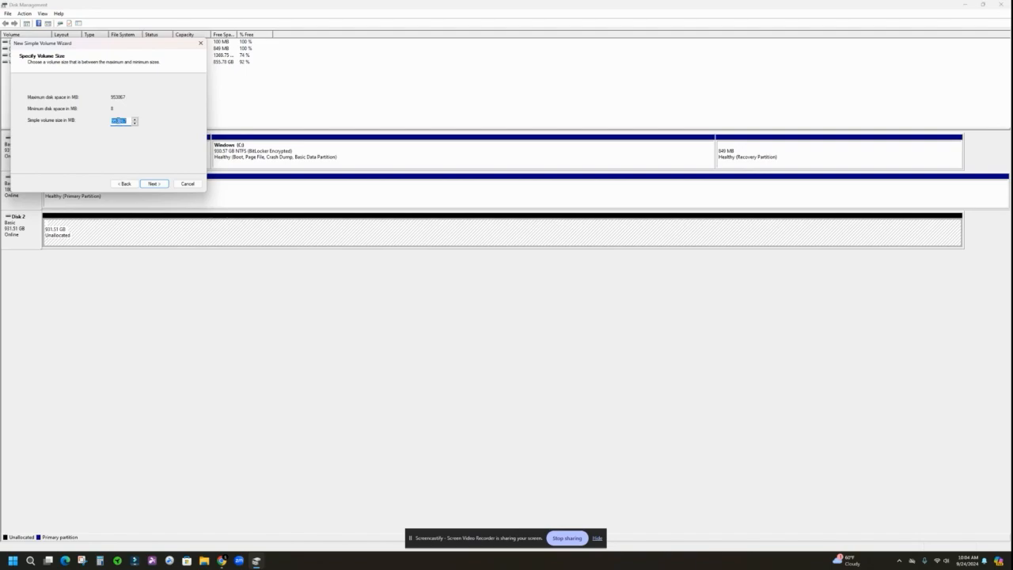
click(118, 120)
click(156, 184)
- Assign drive letter K to the new volume
click(147, 99)
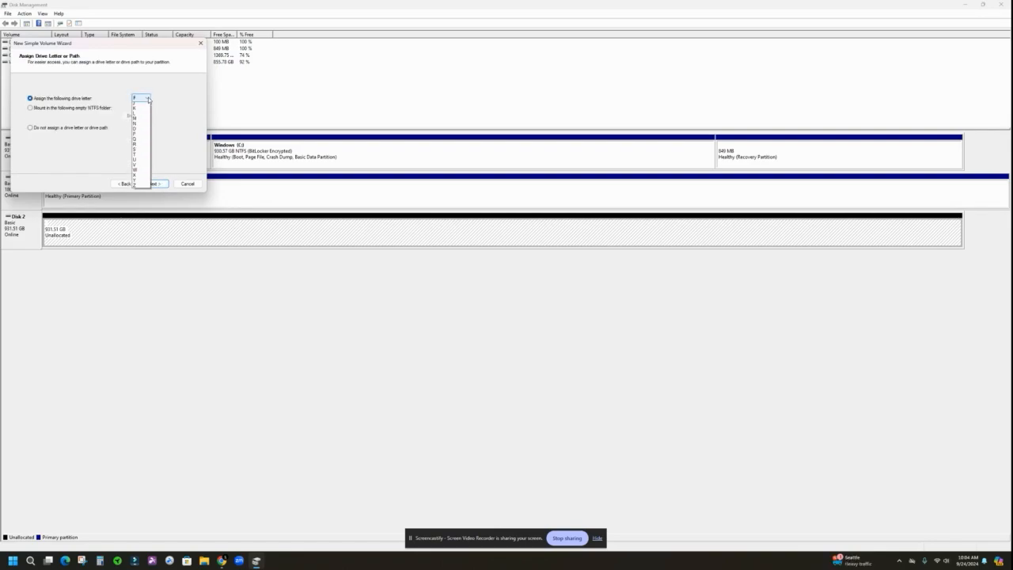
click(136, 109)
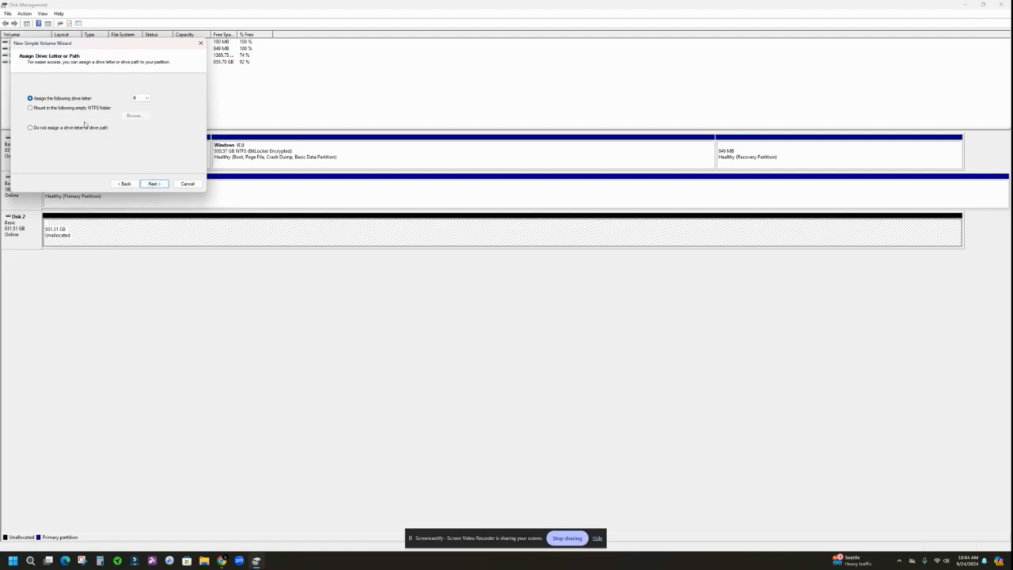
click(155, 183)
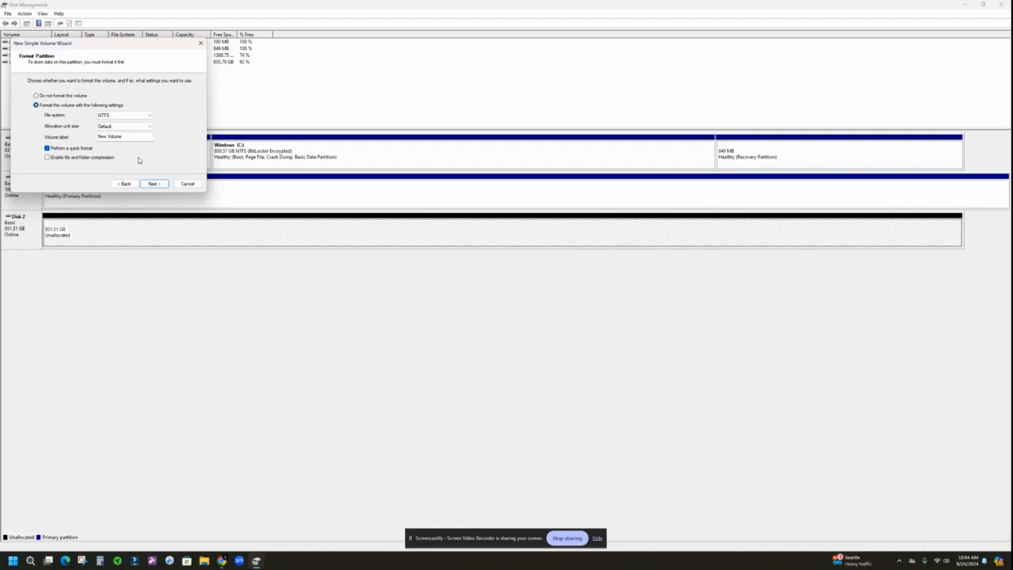
- Set the new volume's file system to NTFS and its label to Owl Child 3, and recheck its drive letter
click(132, 116)
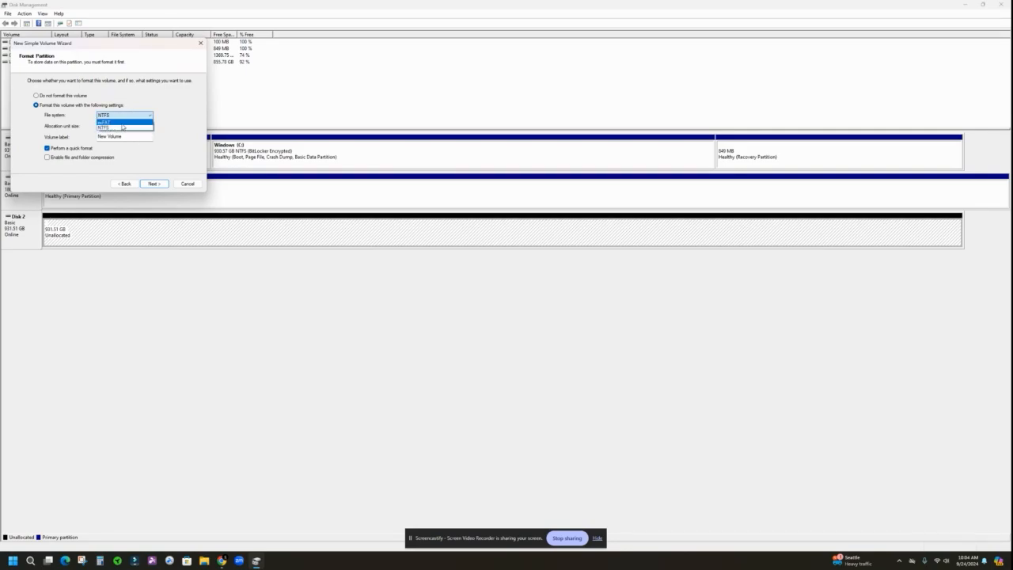
click(123, 128)
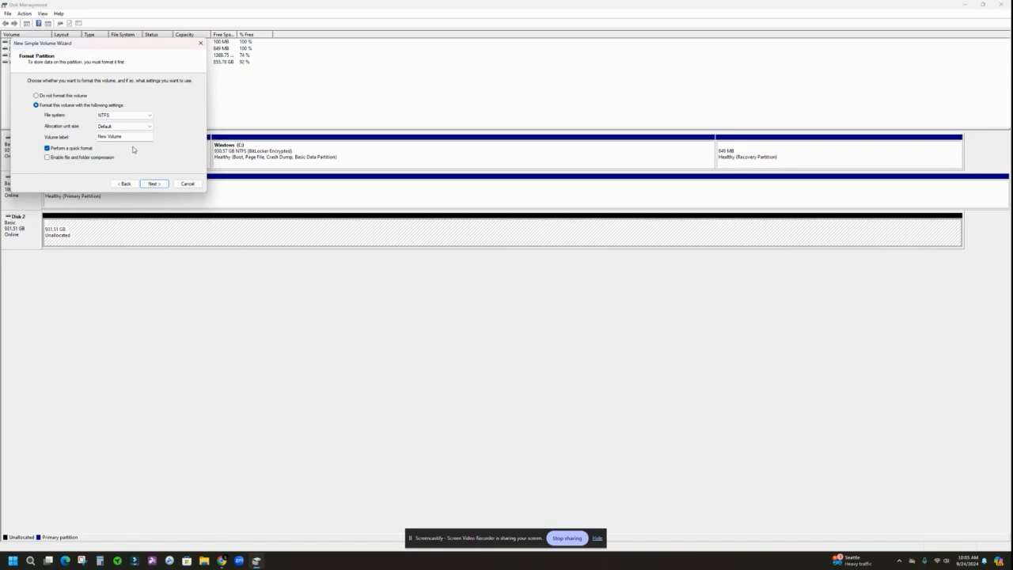
drag(124, 136, 97, 137)
text(Dell 3)
click(125, 183)
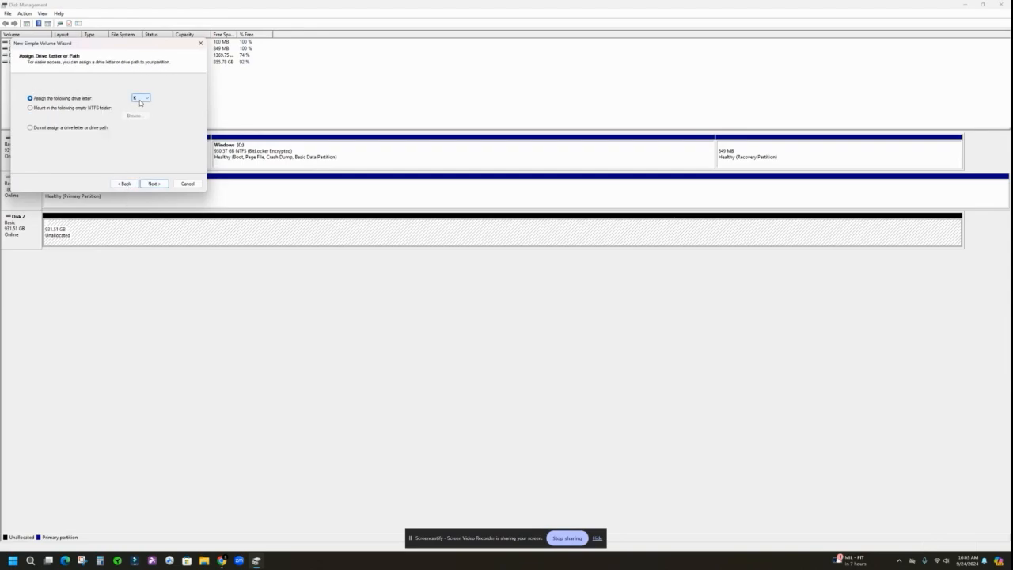
click(153, 183)
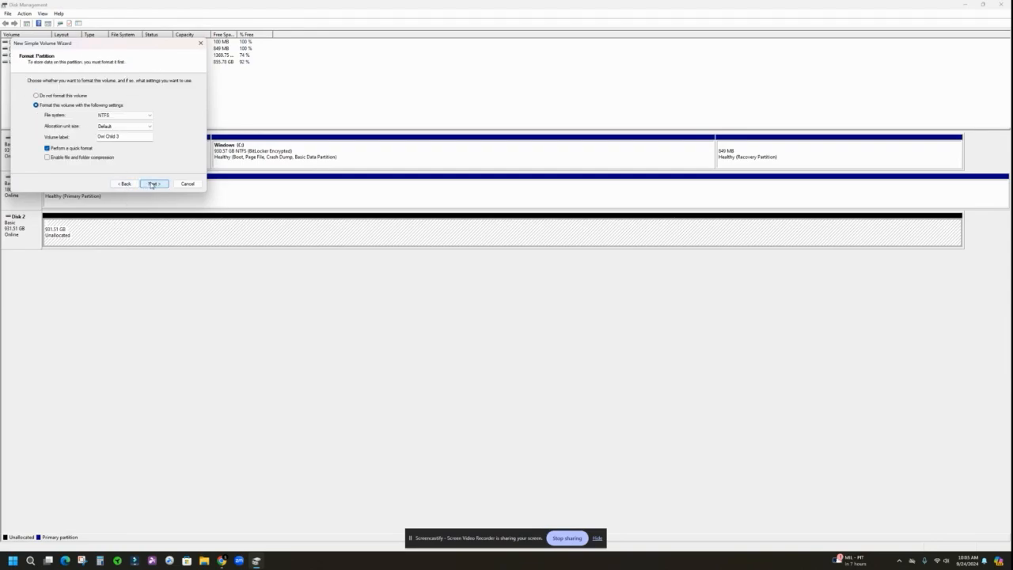
- Keep quick format enabled and finish creating the new simple volume on Disk 2
click(47, 149)
click(47, 149)
click(154, 184)
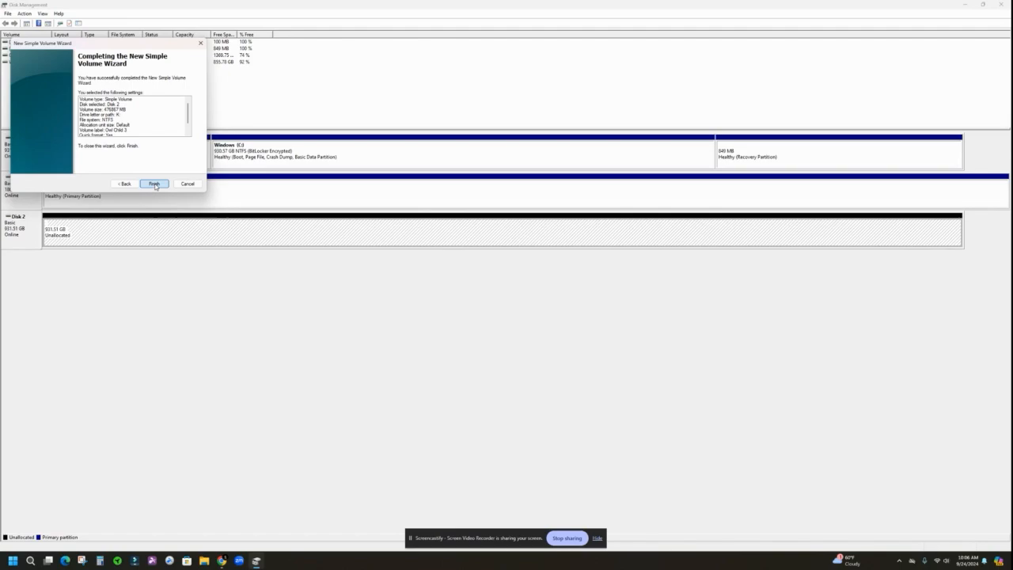
click(154, 186)
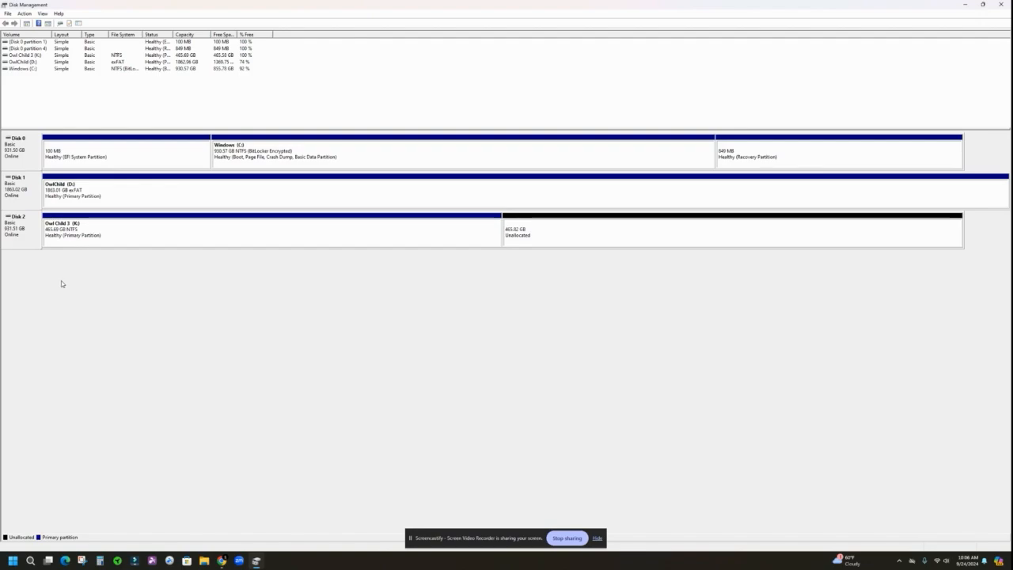
- Start a new simple volume in Disk 2's remaining unallocated space, keeping the maximum available size
right_click(550, 239)
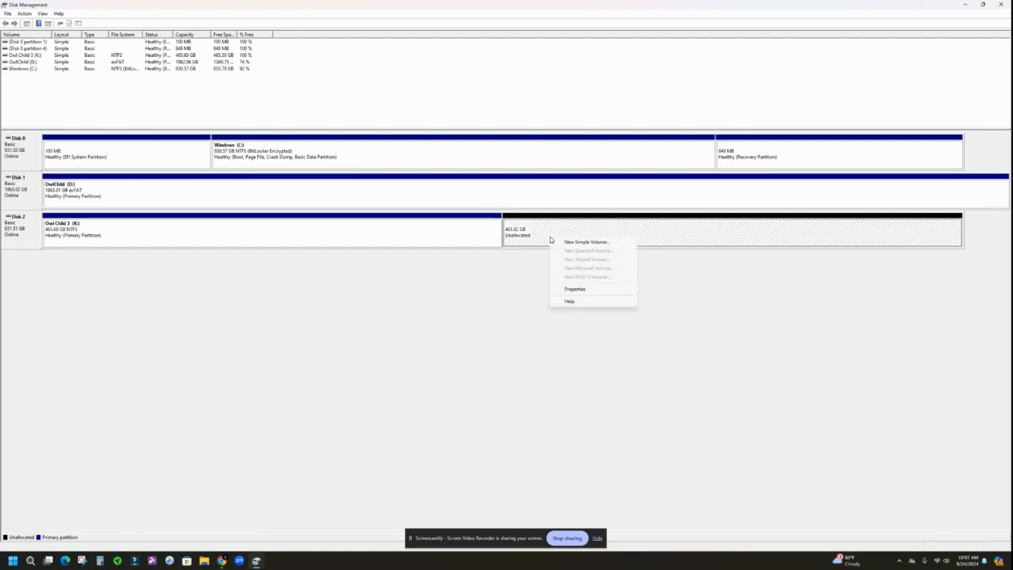
click(581, 242)
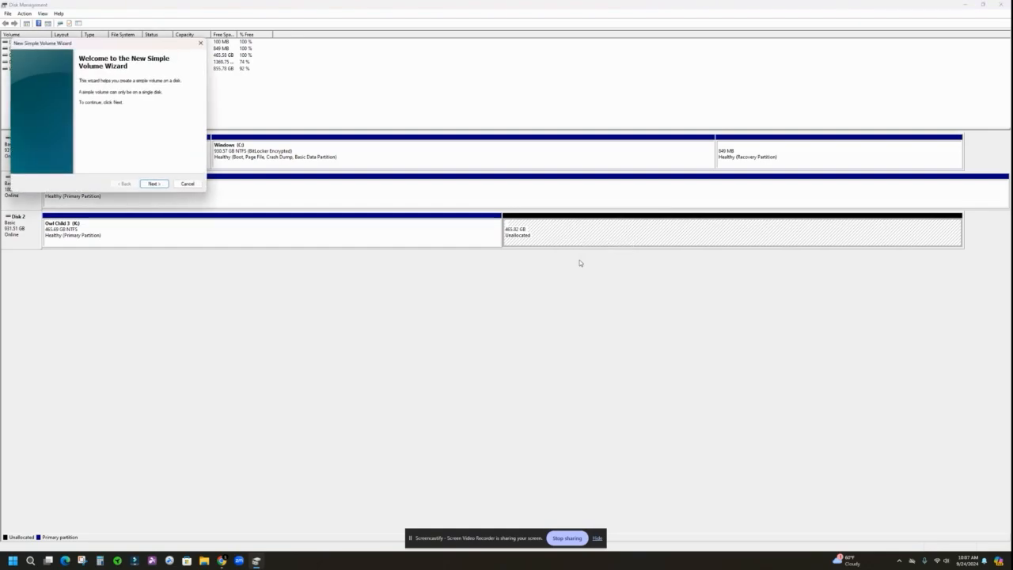
click(151, 184)
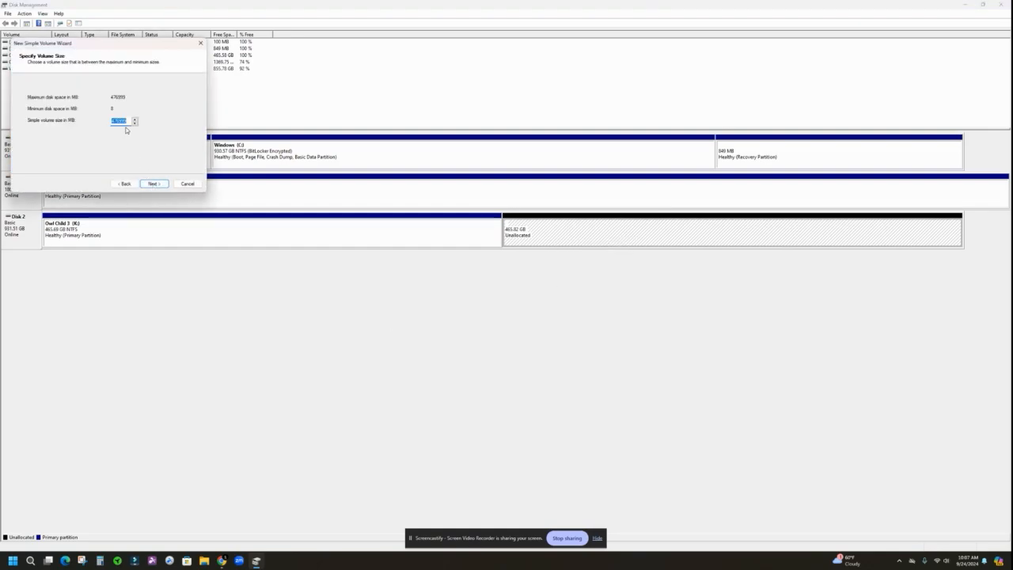
click(155, 184)
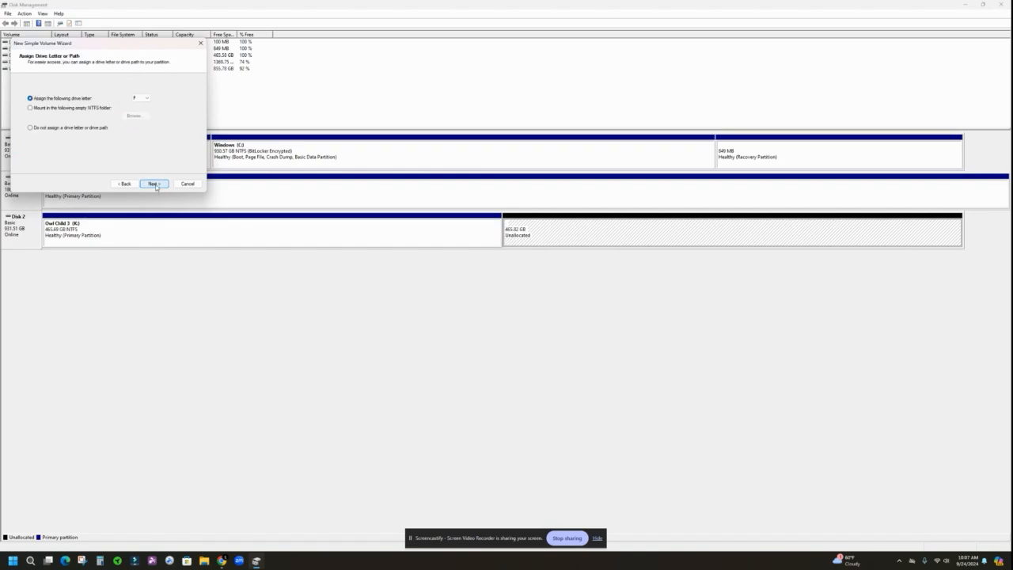
- Assign drive letter U to the second new volume on Disk 2
click(148, 99)
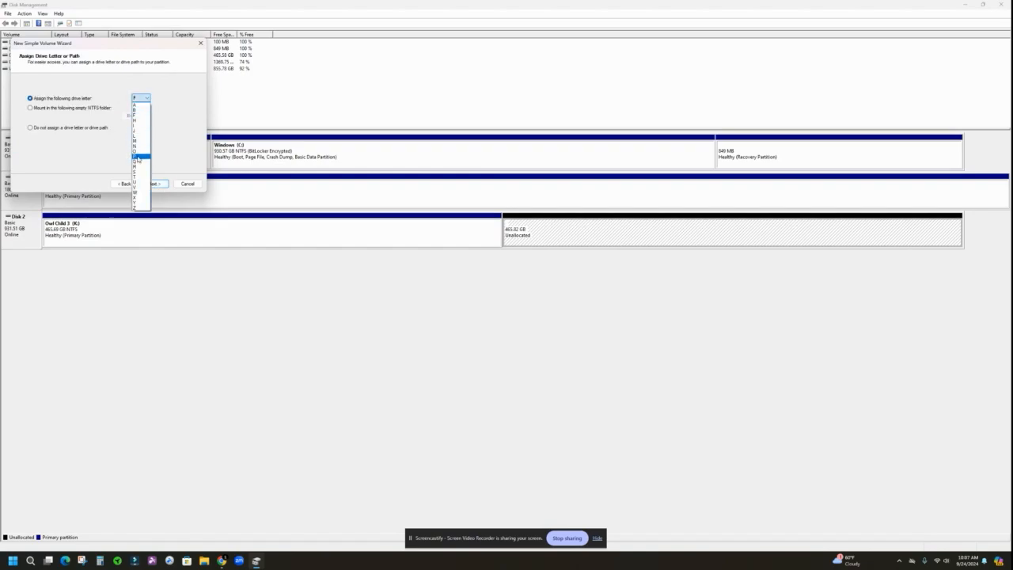
click(137, 186)
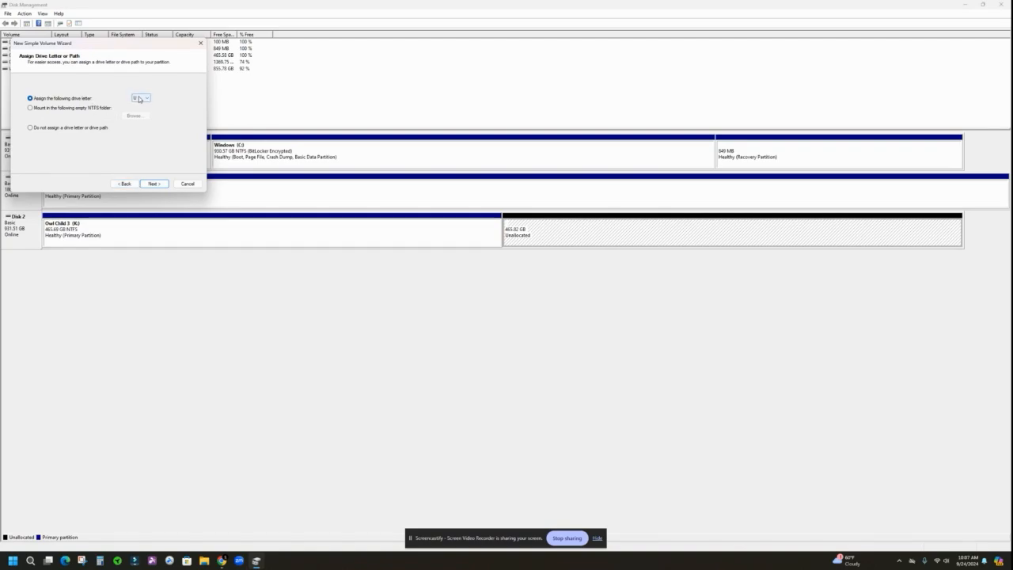
click(153, 183)
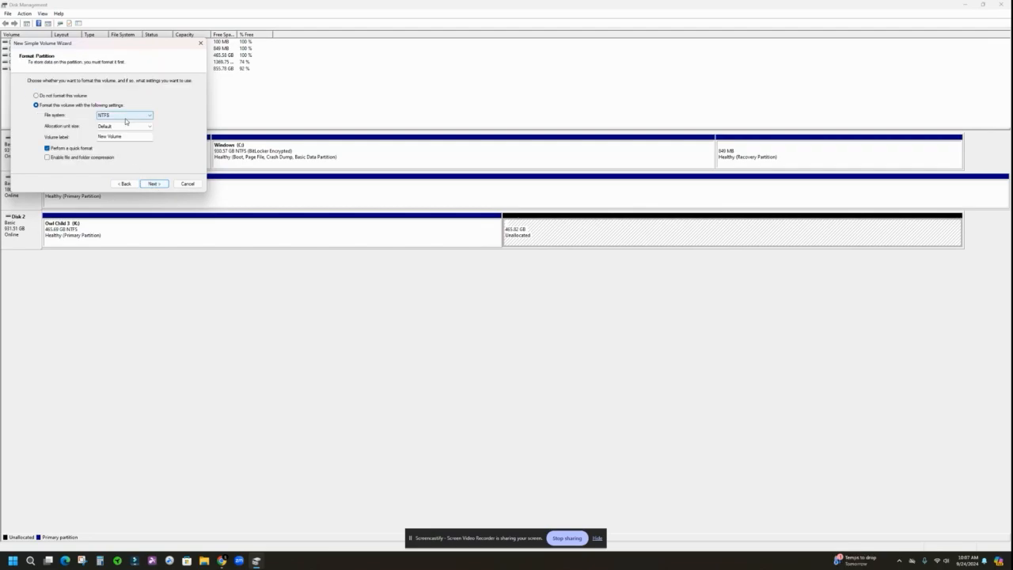
- Label the new volume Owl Child 4, keeping NTFS, default allocation unit size and quick format, and finish creating it
click(119, 136)
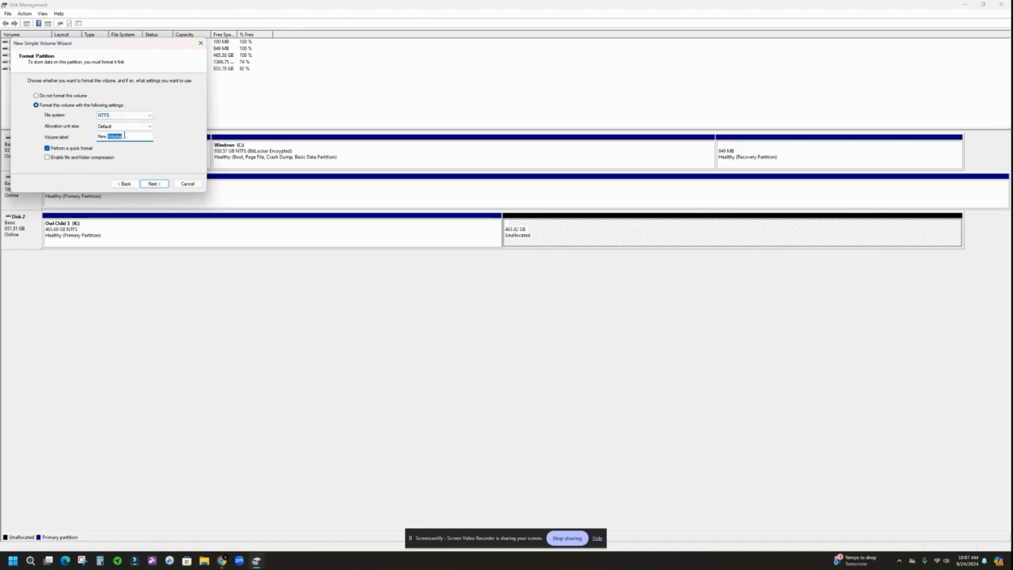
drag(118, 136, 98, 136)
text(Owl Child 4)
click(153, 183)
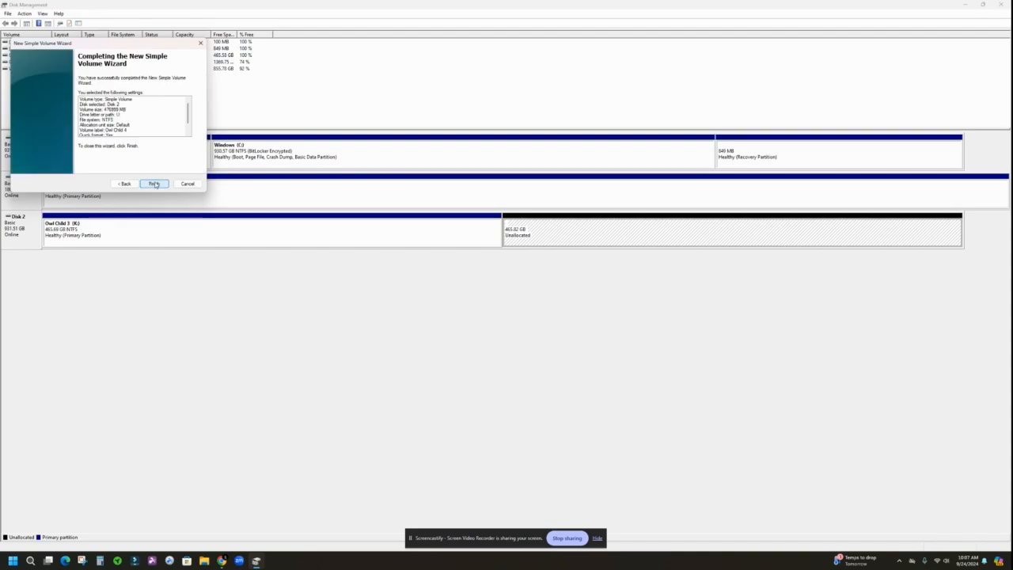
click(155, 184)
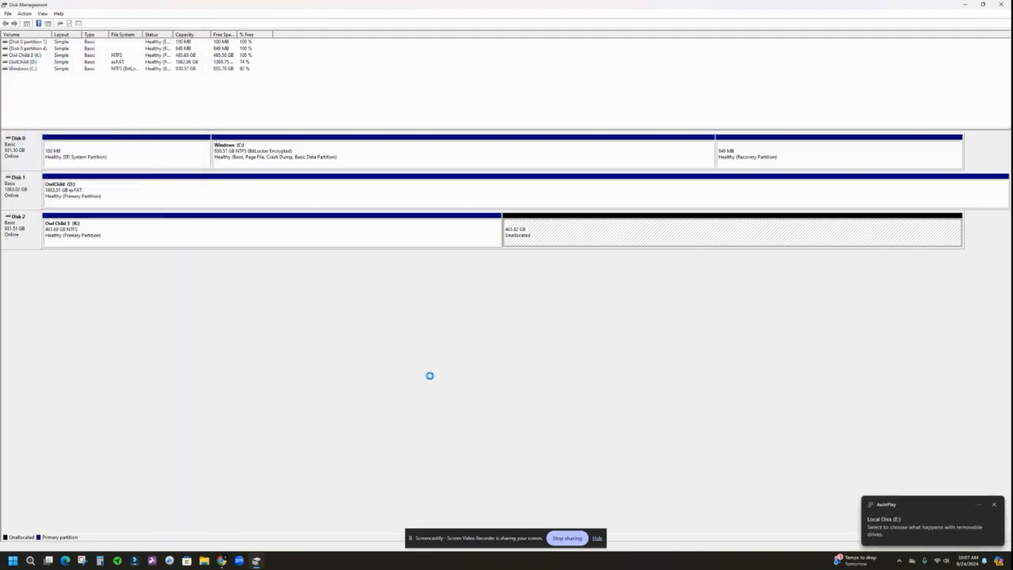